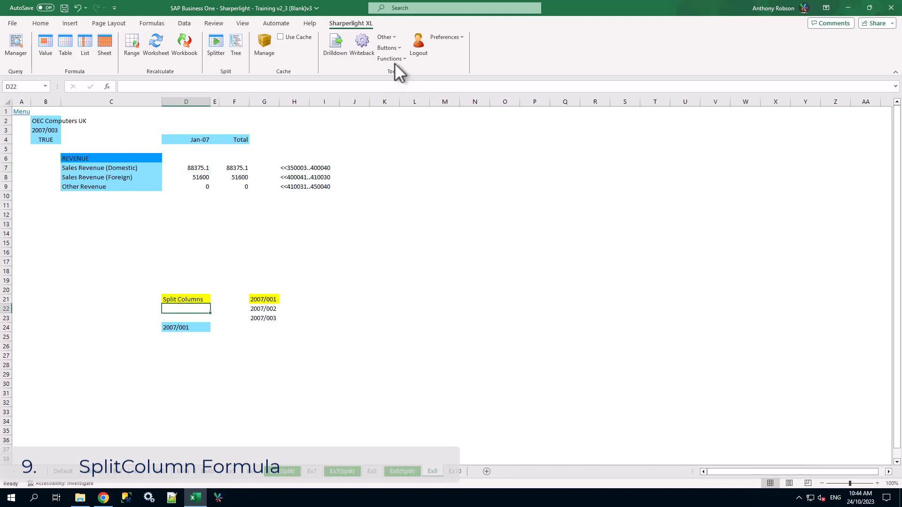
# Step: Open the mdSplitColumn action function for cell D22
pyautogui.click(392, 58)
pyautogui.moveTo(402, 123)
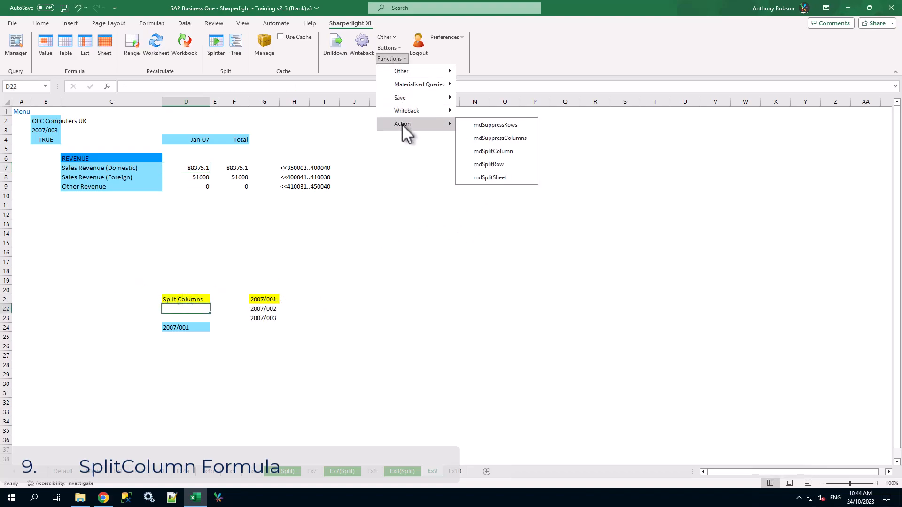
pyautogui.click(511, 153)
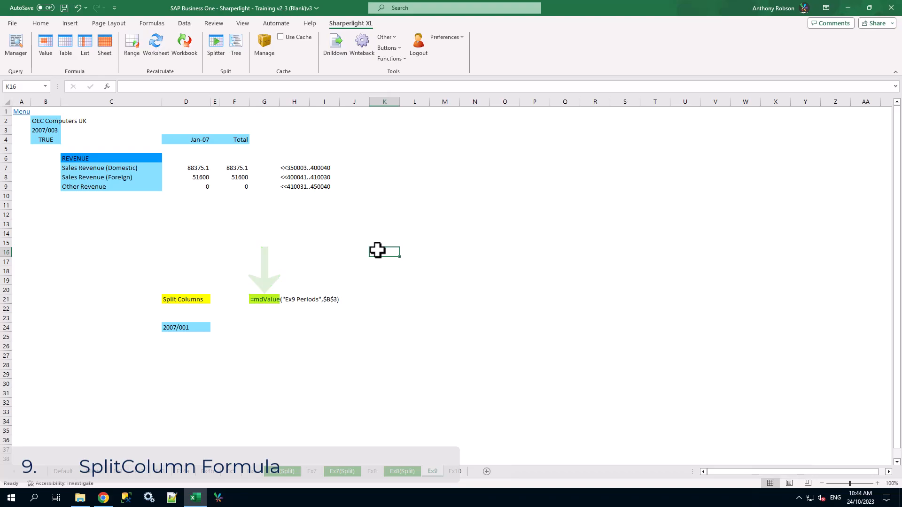
# Step: Turn the text in cell G21 into the live formula =mdValue("Ex9 Periods",$B$3) by removing its leading apostrophe
pyautogui.click(264, 300)
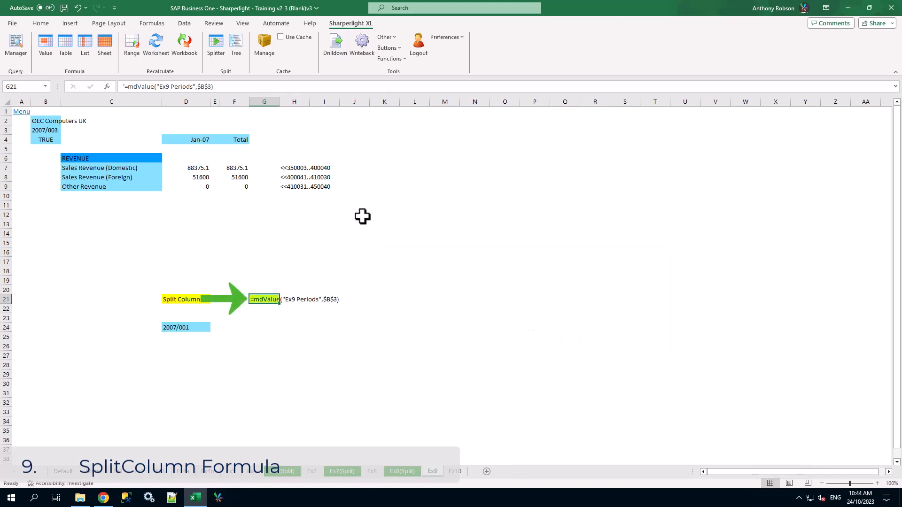
pyautogui.click(126, 86)
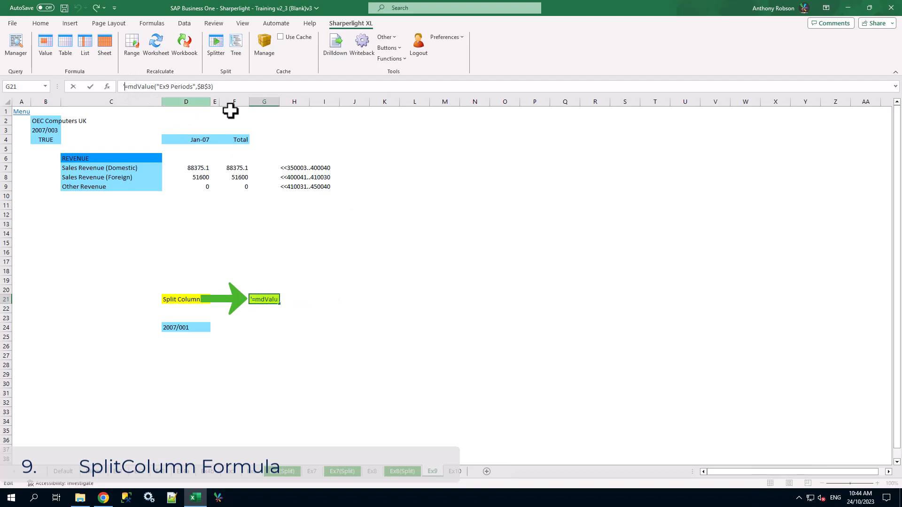
pyautogui.press('BackSpace')
pyautogui.press('Return')
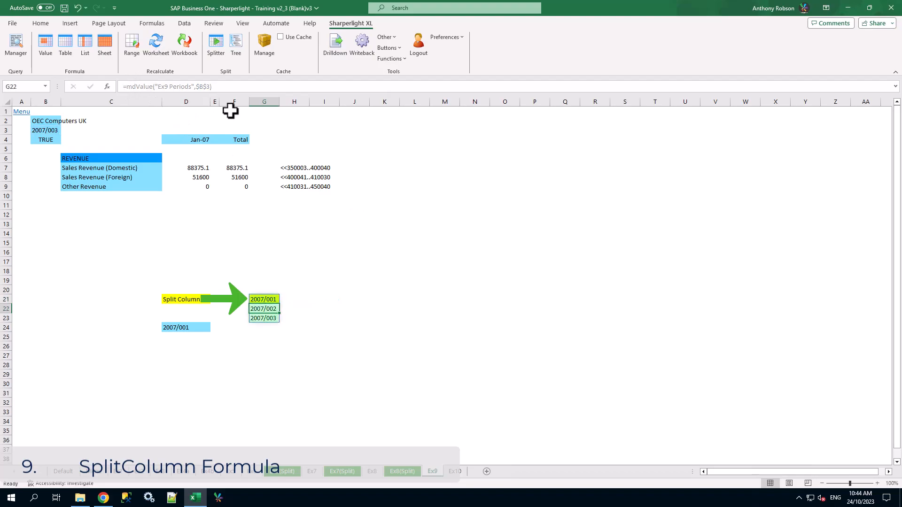
pyautogui.click(376, 289)
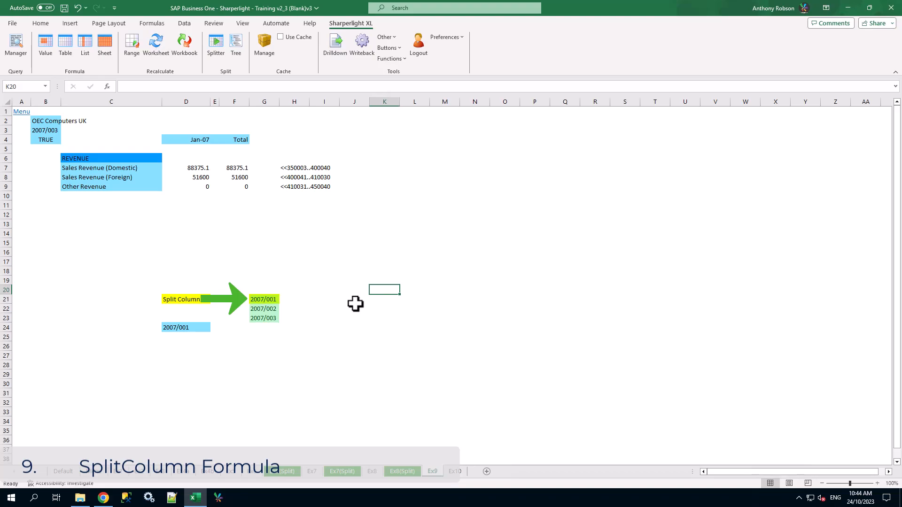
# Step: Convert the mdValue formula in G21 back to plain text with a leading apostrophe
pyautogui.click(264, 300)
pyautogui.click(125, 87)
pyautogui.write('\'=mdValue("Ex9 Periods",$B$3')
# Step: Recalculate the whole worksheet to run the mdSplitColumn formula in cell D21
pyautogui.click(200, 302)
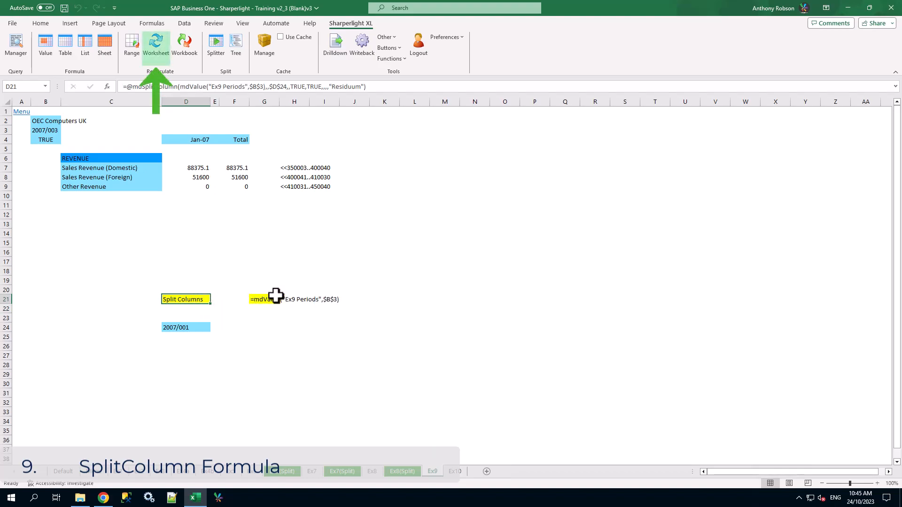
pyautogui.click(157, 50)
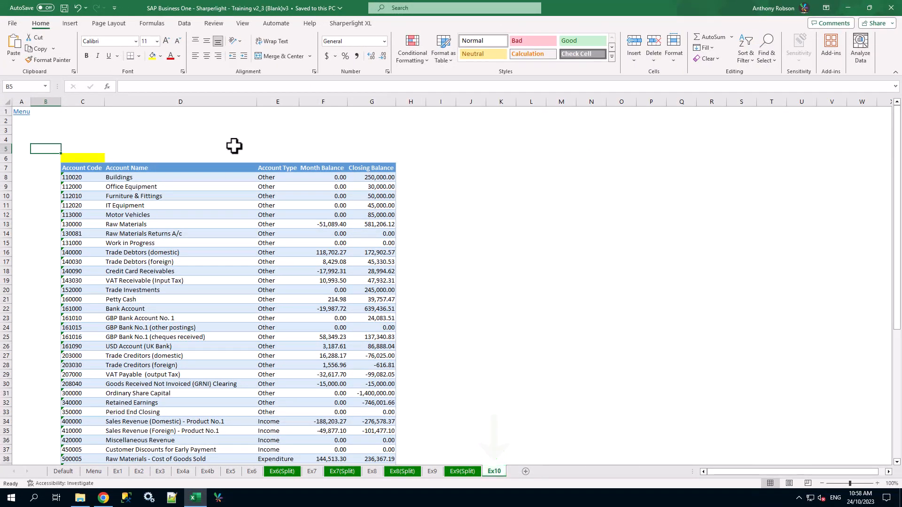
# Step: Open the Ex10 Trial Balance table formula in cell C6 of the Ex10 sheet and select its Account Code output
pyautogui.click(86, 158)
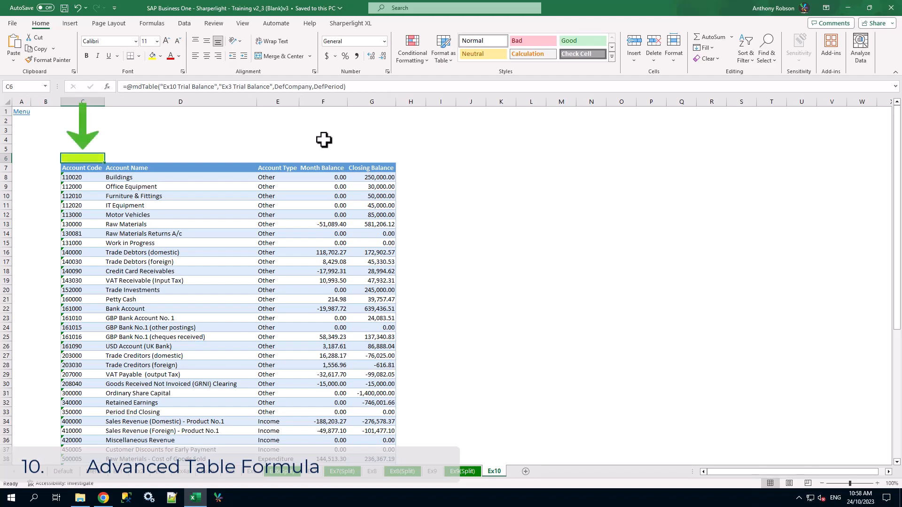
pyautogui.doubleClick(90, 158)
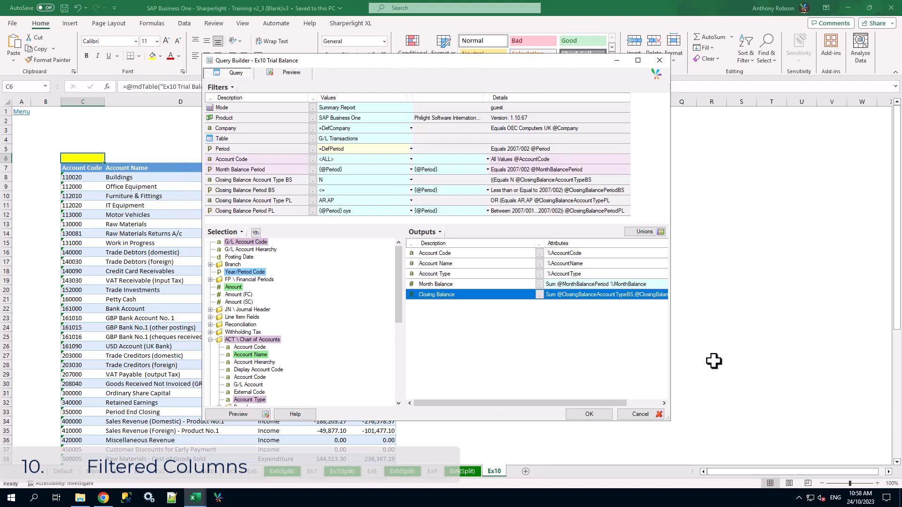
pyautogui.click(477, 253)
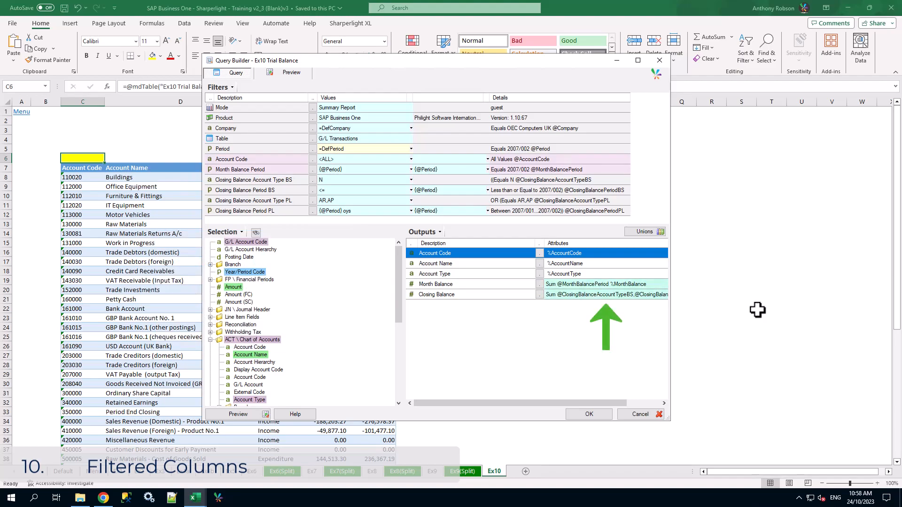
# Step: Examine which filters apply to the Month Balance and Closing Balance outputs, leaving their options as they are
pyautogui.doubleClick(499, 284)
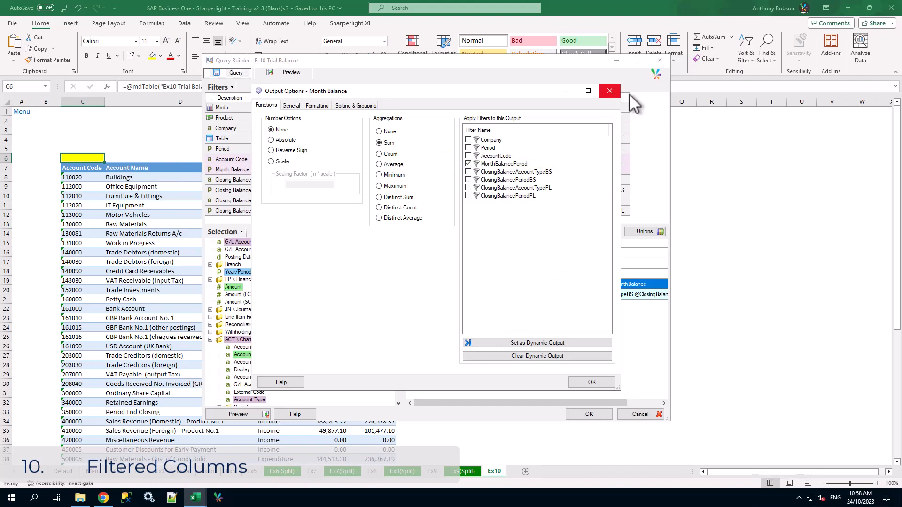
pyautogui.click(610, 91)
pyautogui.rightClick(482, 295)
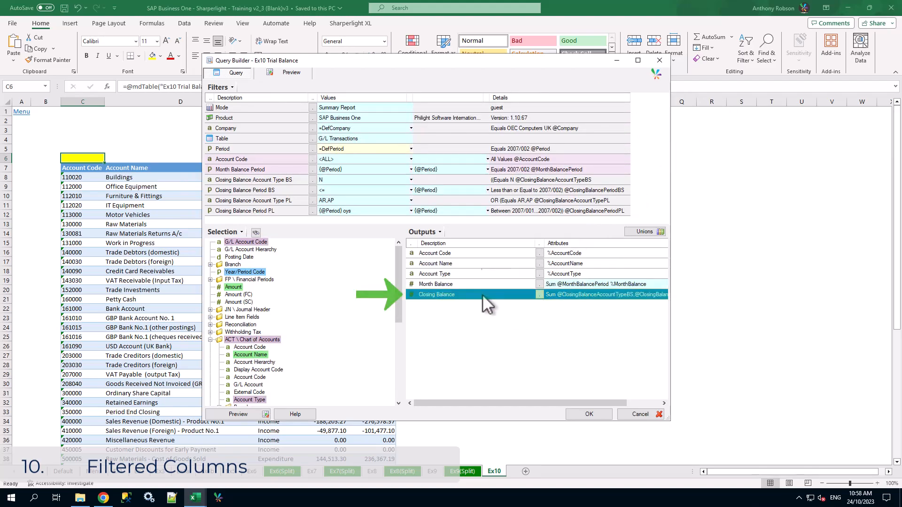
pyautogui.click(519, 272)
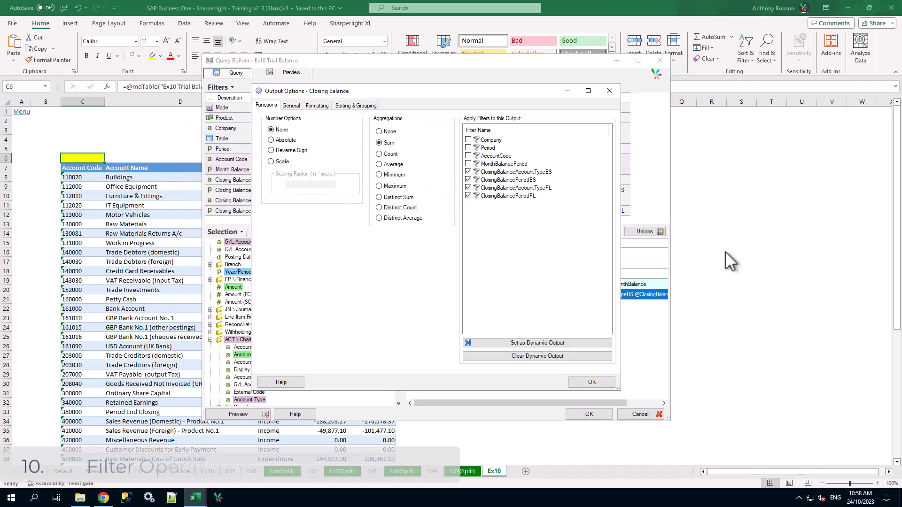
pyautogui.click(610, 91)
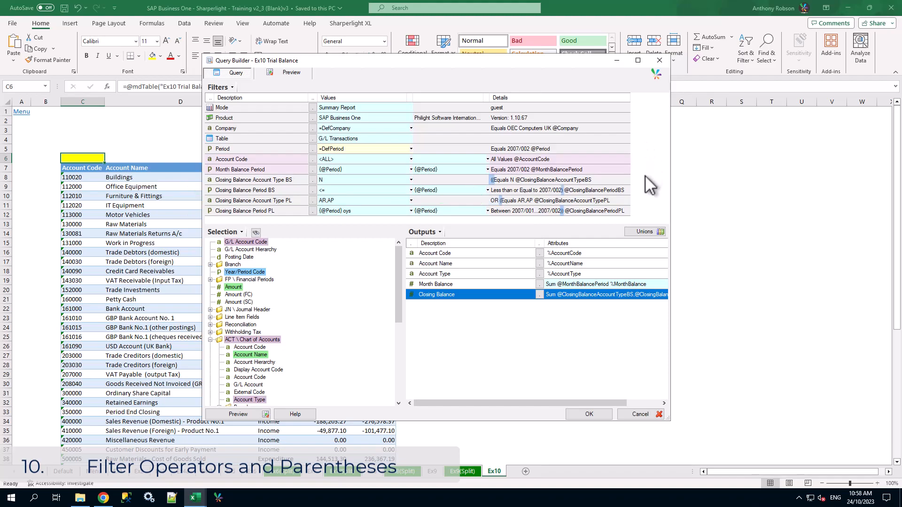
# Step: Examine the bracket grouping in the options of the Closing Balance Account Type BS and Closing Balance Period BS filters
pyautogui.click(608, 179)
pyautogui.rightClick(608, 180)
pyautogui.click(634, 194)
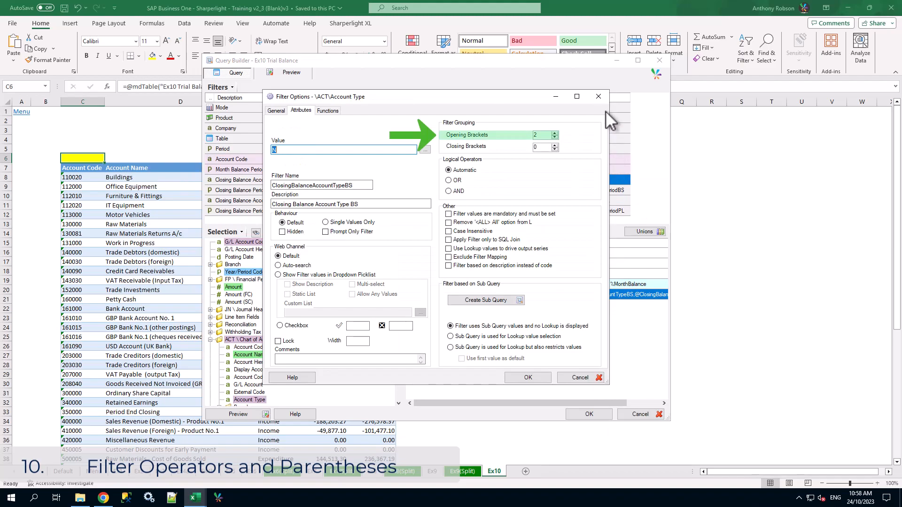
pyautogui.click(600, 96)
pyautogui.doubleClick(594, 190)
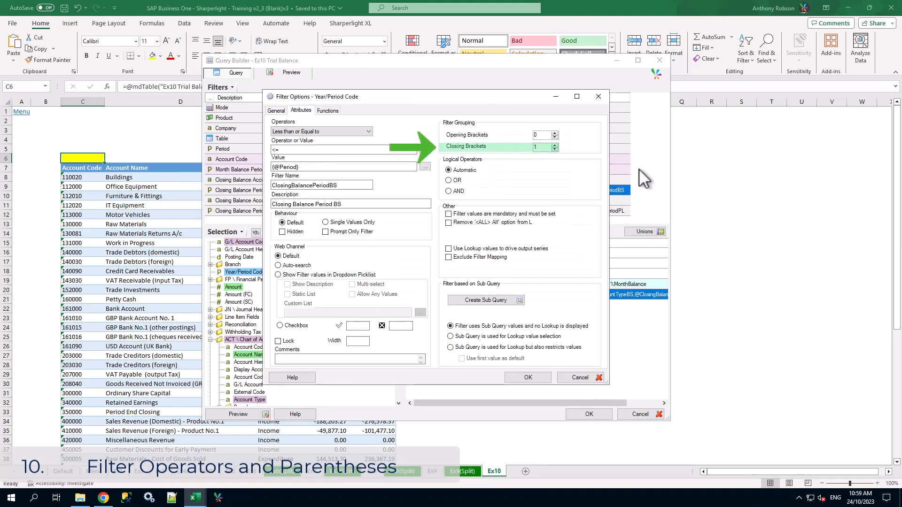
pyautogui.click(598, 96)
# Step: Examine the brackets and logical operators of the Closing Balance Account Type PL and Closing Balance Period PL filters
pyautogui.doubleClick(588, 200)
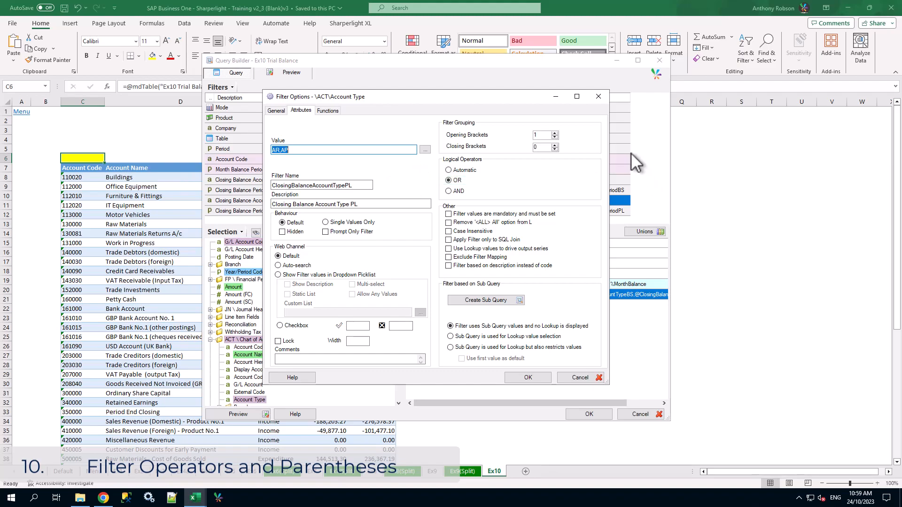
pyautogui.click(597, 97)
pyautogui.doubleClick(594, 210)
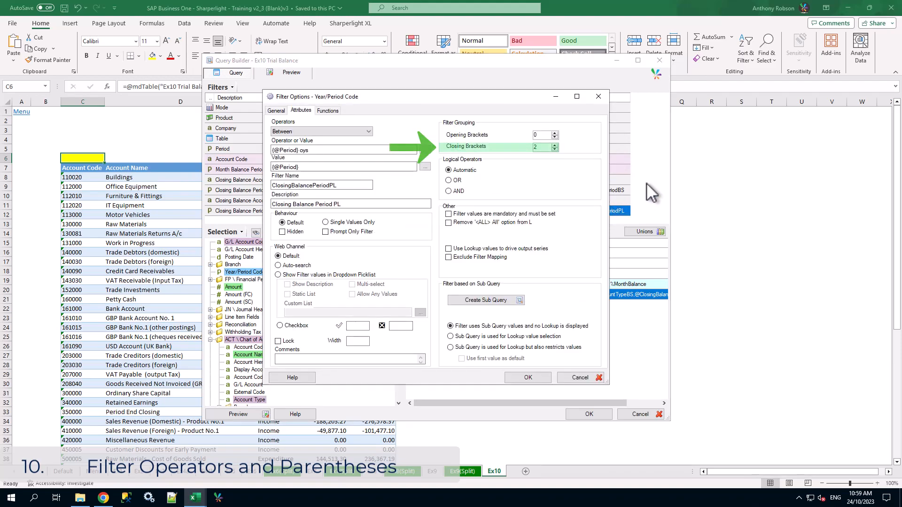
pyautogui.click(598, 97)
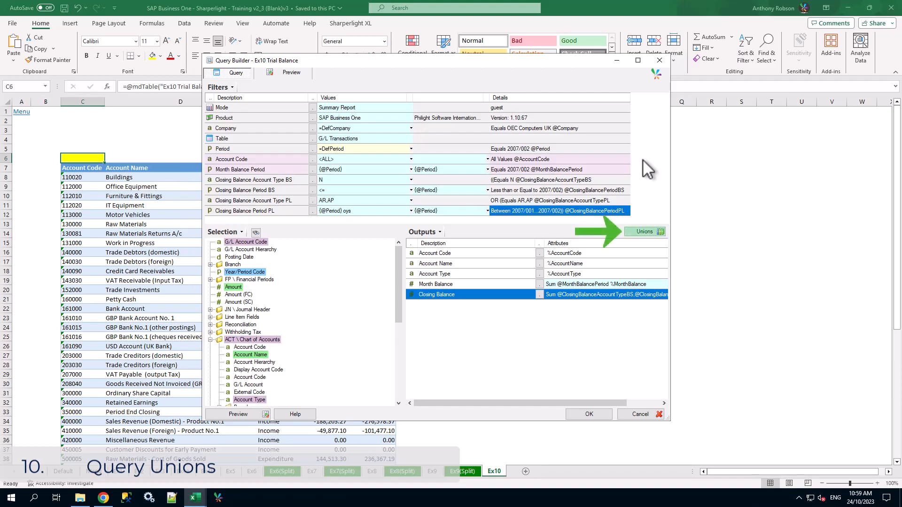
# Step: Inspect the query of union U1, Prior Year Profit/(Loss), then close it and the unions list without changes
pyautogui.click(645, 232)
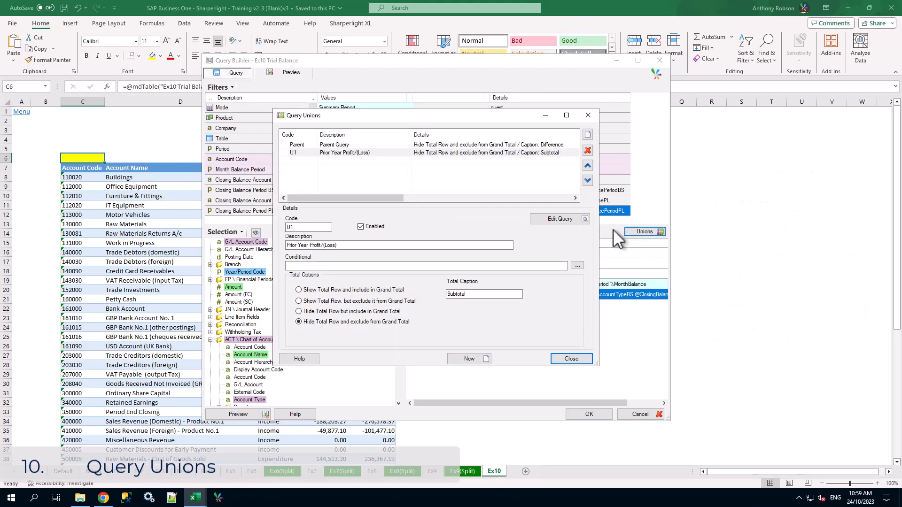
pyautogui.click(424, 152)
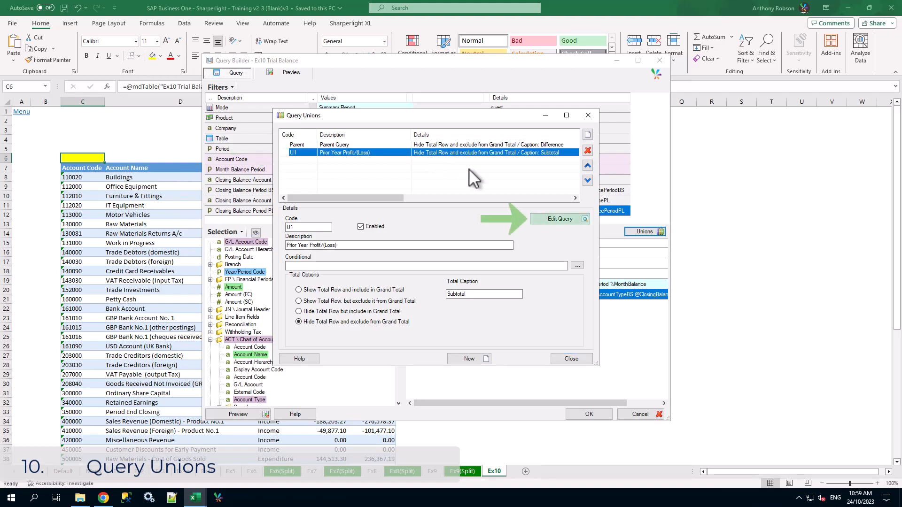
pyautogui.click(570, 221)
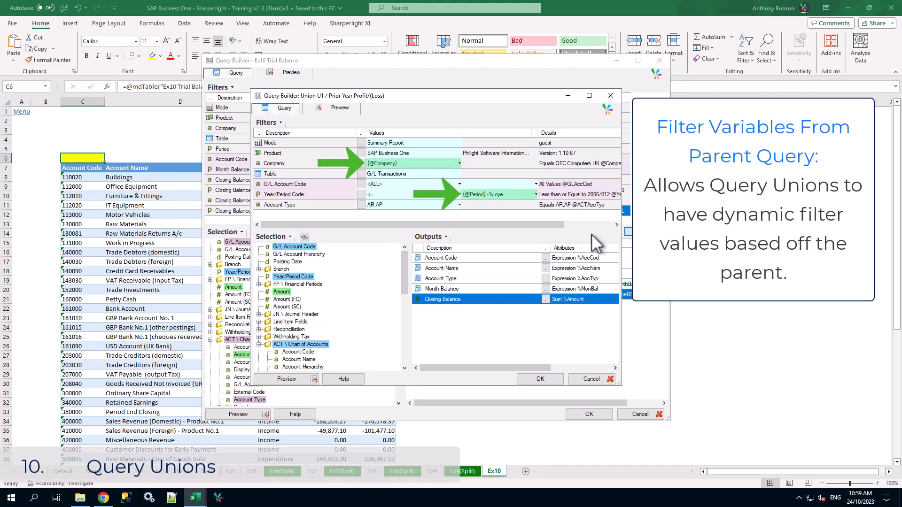
pyautogui.click(596, 379)
pyautogui.click(587, 115)
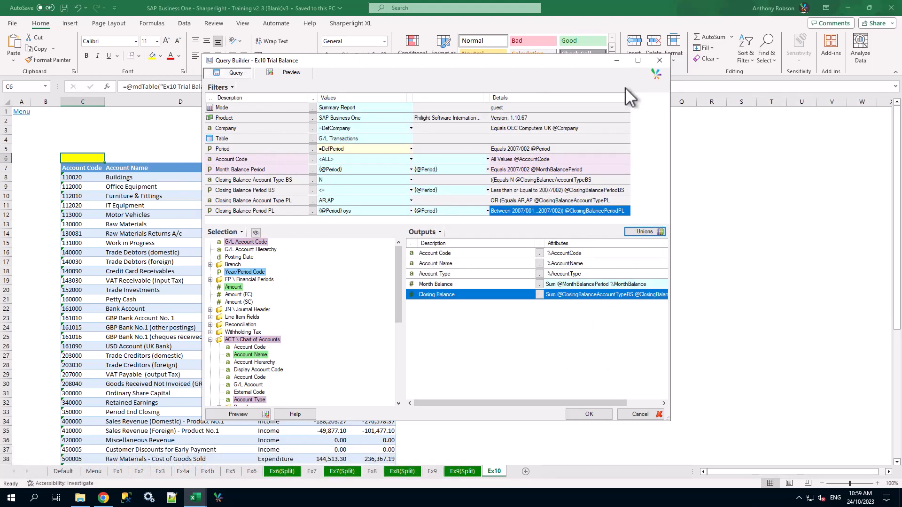